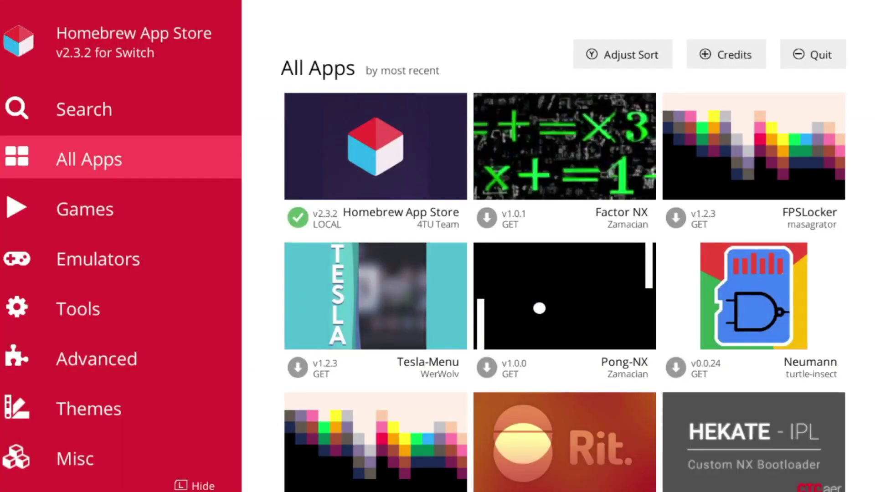
Step: Browse the homebrew titles in the Games category, from the newest entries down to Bricks-NX
key("Down")
key("Right")
key("Down")
key("Down")
key("Down")
key("Down")
key("Down")
key("Down")
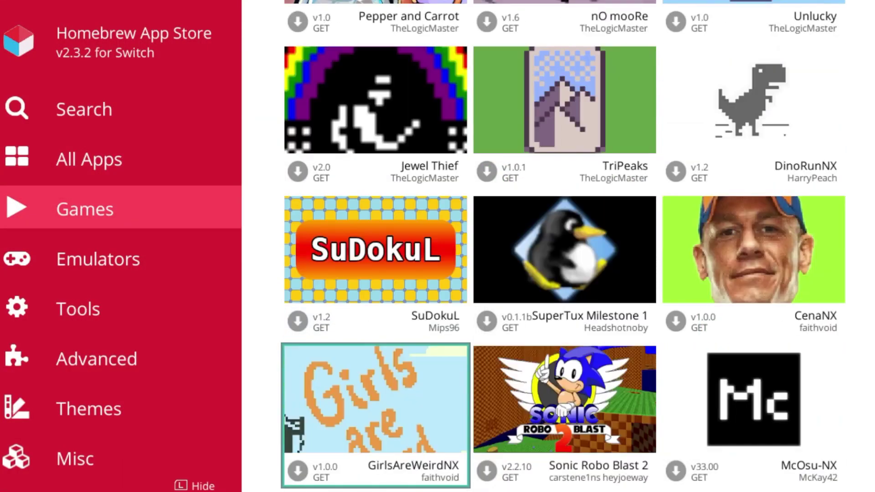
key("Down")
key("Down")
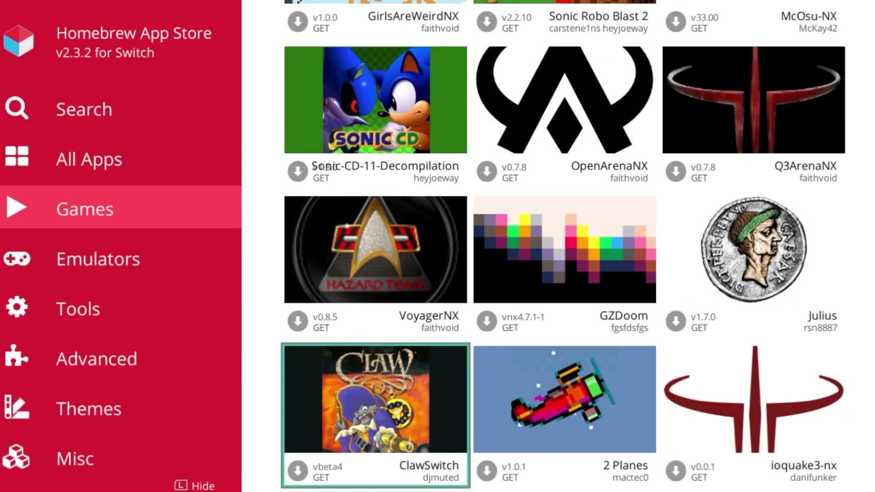
key("Down")
key("Down")
key("Down")
key("Down")
key("Down")
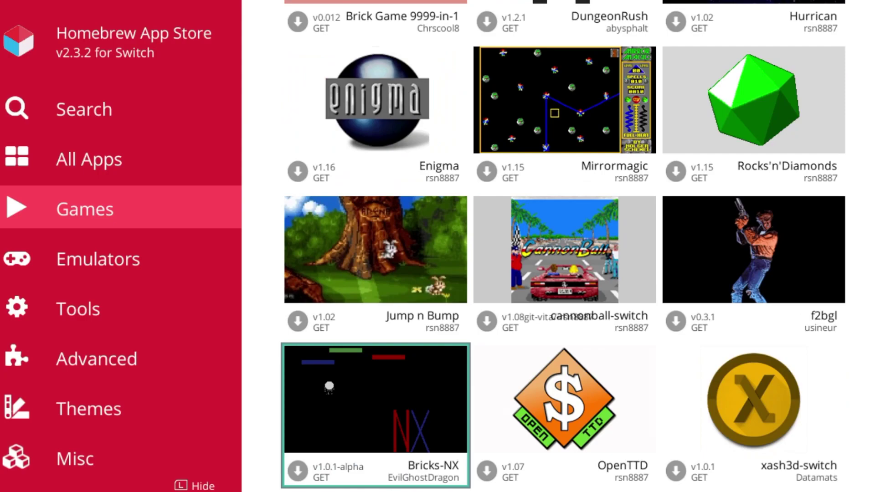
key("Up")
key("Up")
Step: Switch to the Emulators category and look through the listed emulators past PPSSPP Standalone
key("Left")
key("Down")
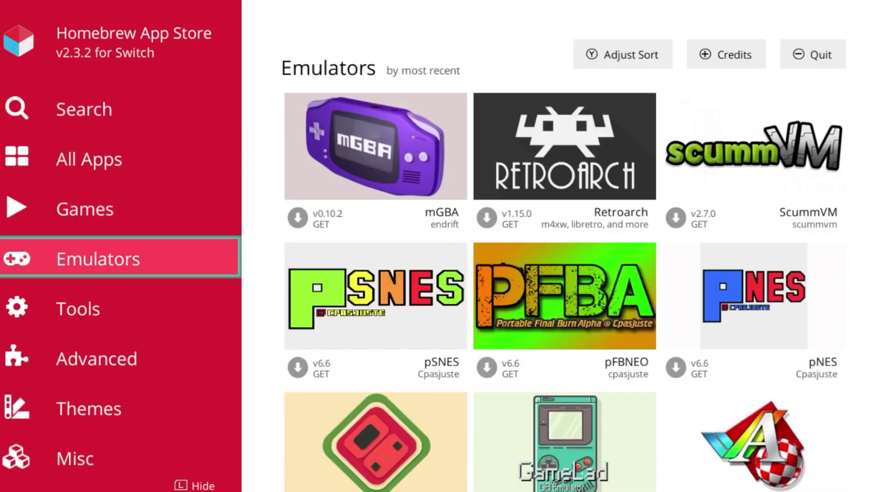
key("Right")
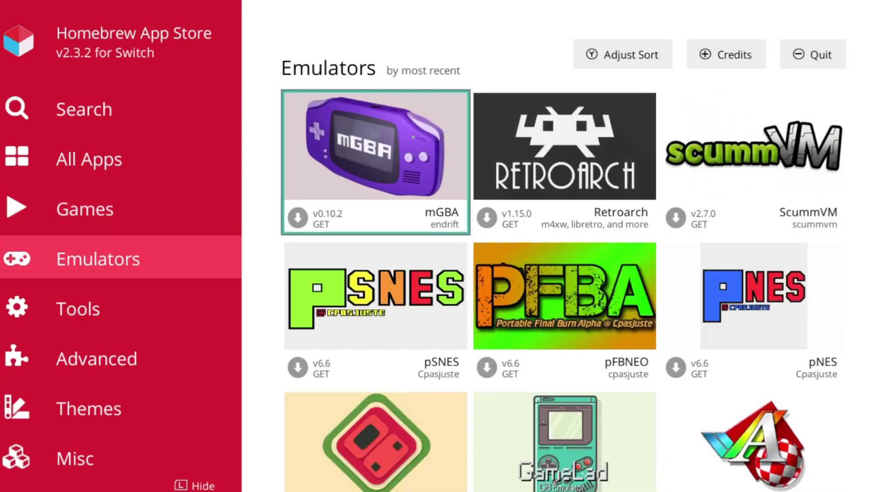
key("Right")
key("Down")
key("Down")
key("Right")
key("Up")
key("Down")
key("Down")
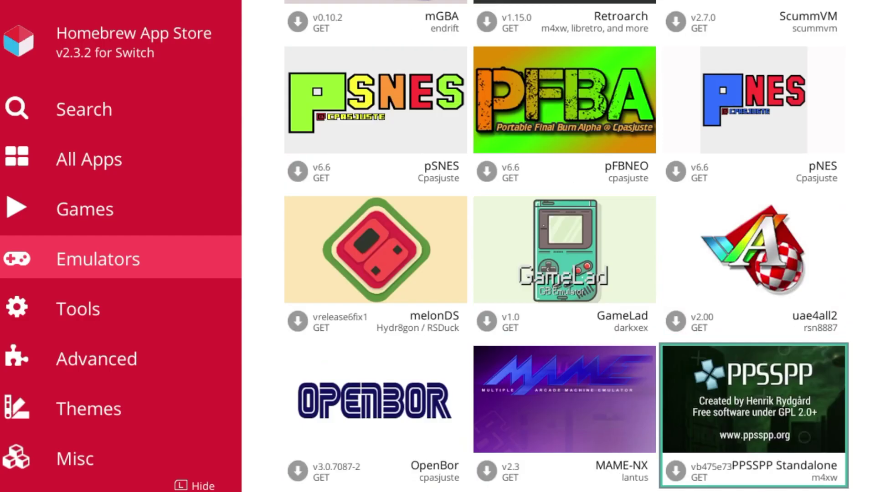
key("Down")
key("Down")
key("Down")
key("Down")
key("Down")
key("Down")
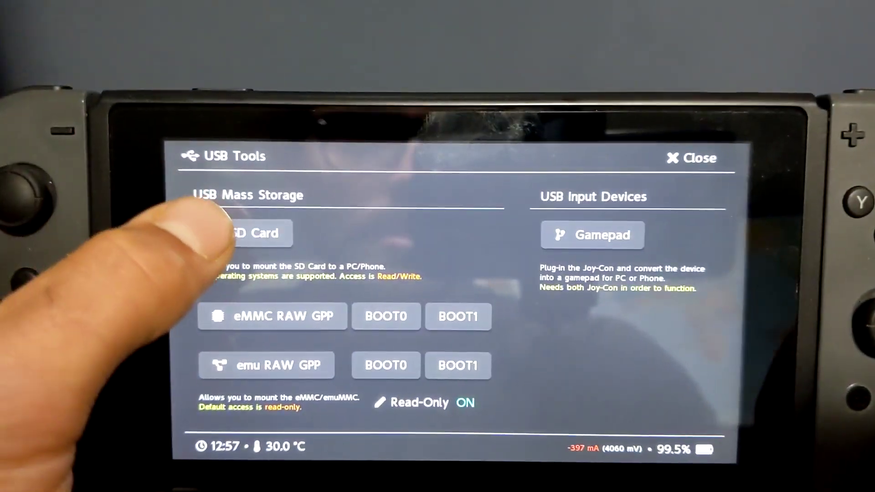
Step: Mount the console's SD card over USB and open the SWITCH SD (E:) drive on the computer
left_click(228, 231)
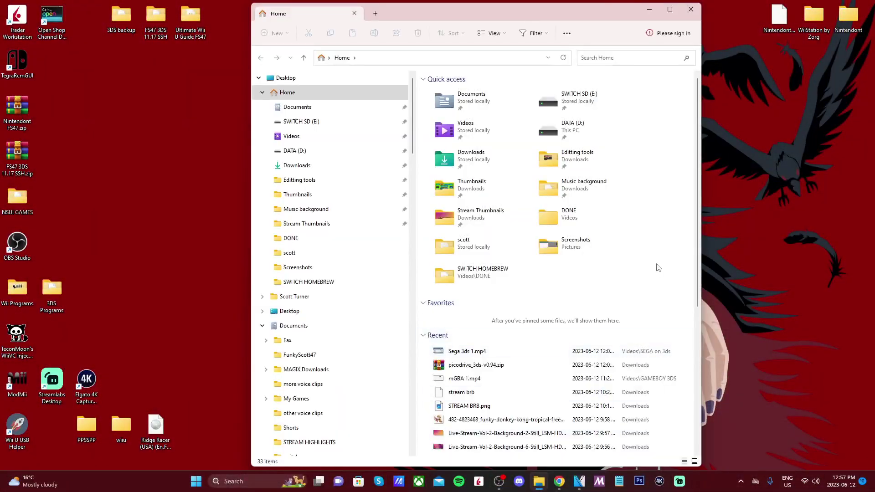
left_click(321, 122)
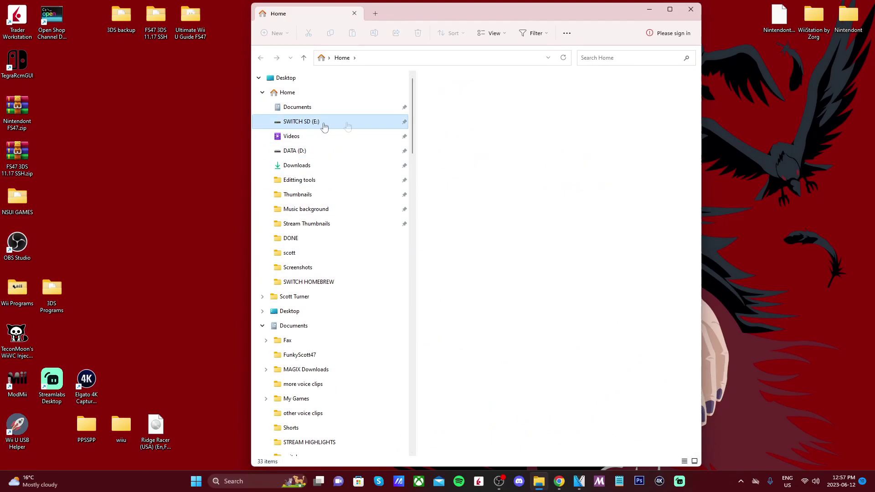
left_click_drag(518, 17, 512, 15)
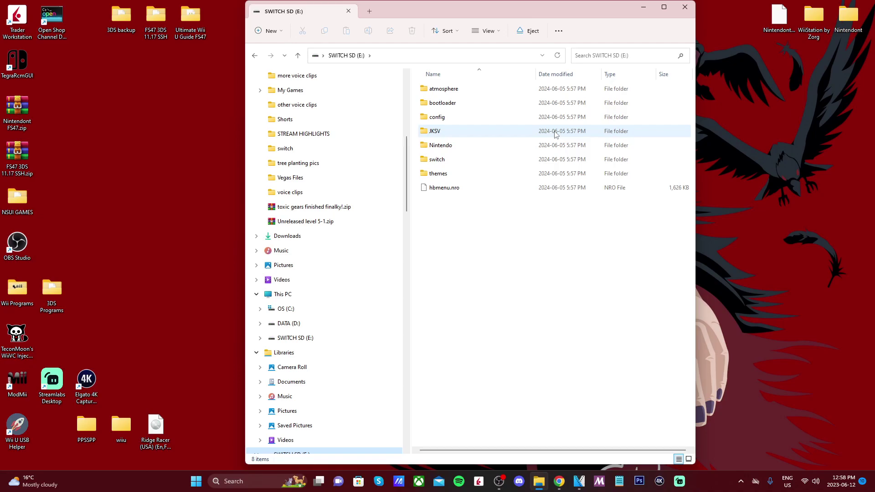
left_click_drag(512, 12, 658, 21)
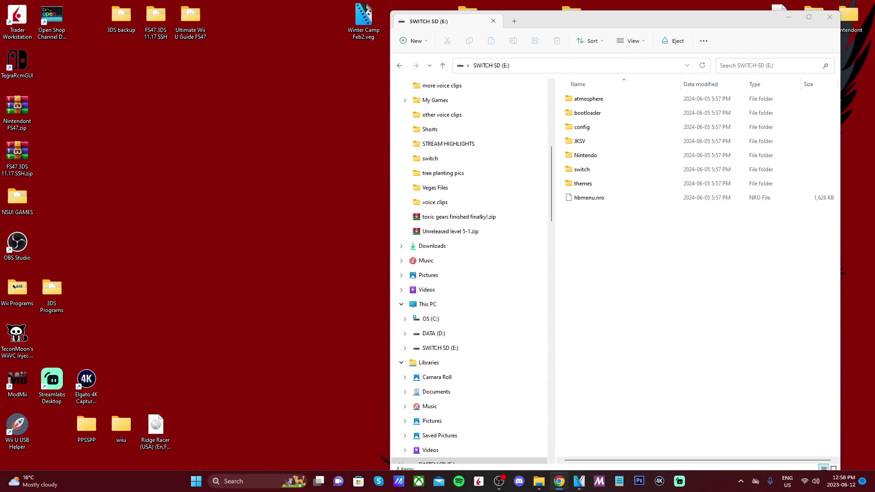
Step: Switch to the browser and download appstore.nro from the HB App Store 2.3.2 release assets on GitHub
key("alt+Tab")
left_click_drag(263, 120, 402, 14)
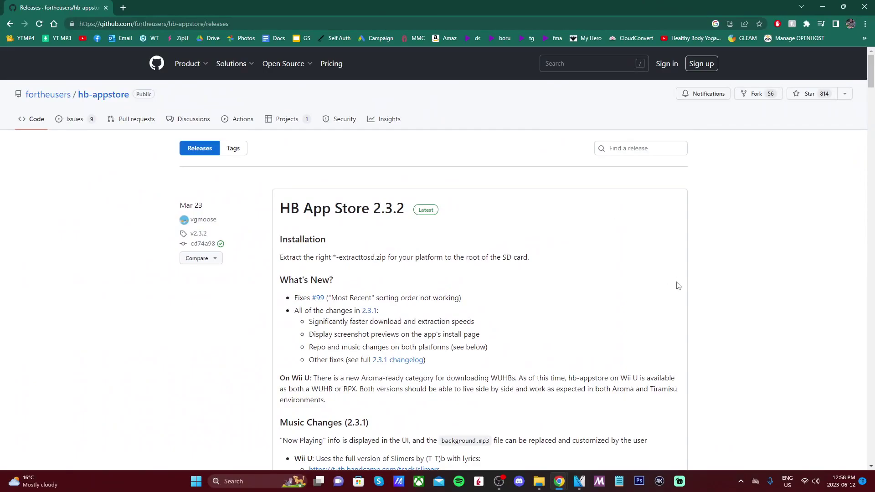
scroll(682, 279, "down", 15)
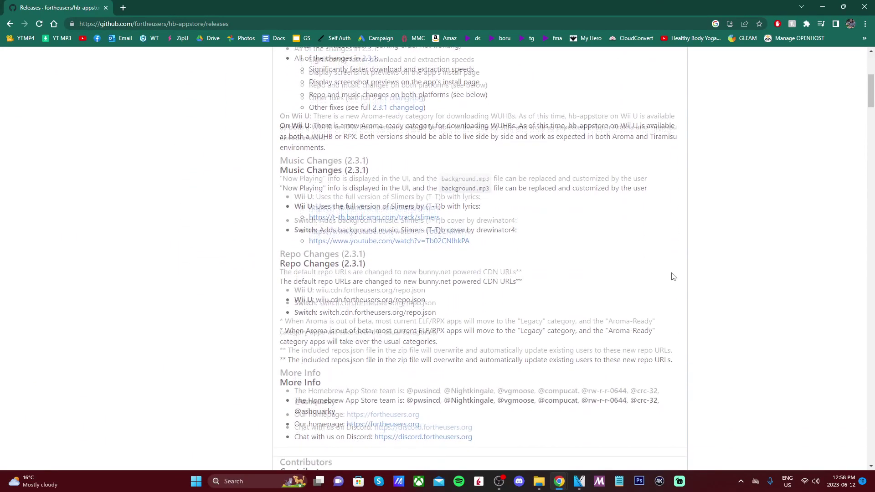
scroll(673, 276, "down", 1)
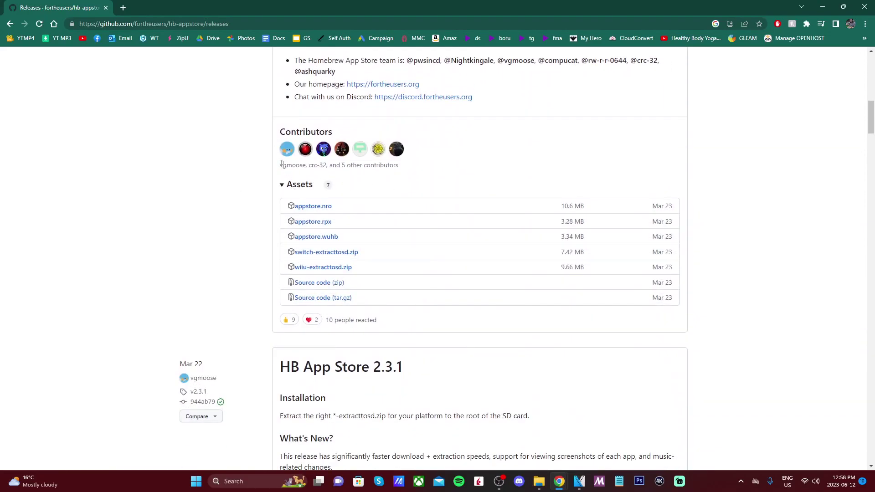
left_click(328, 209)
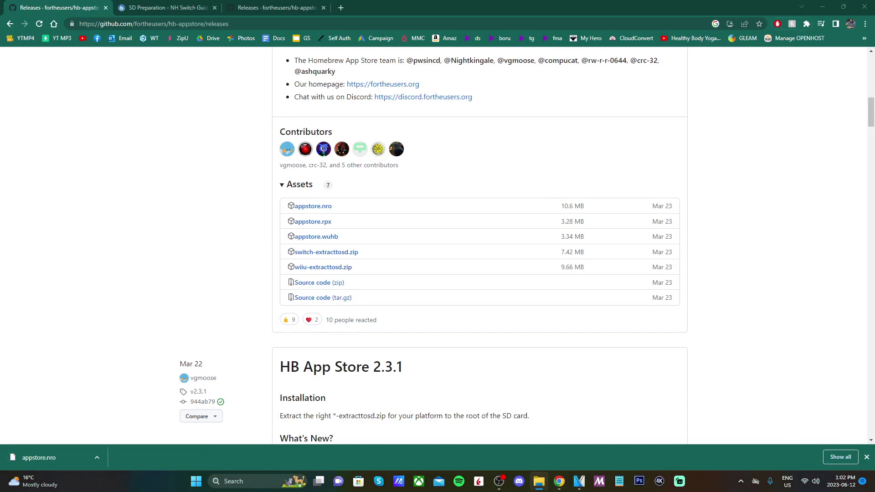
Step: Create a folder named appstore in the SD card's switch folder and copy the downloaded appstore.nro into it
left_click_drag(393, 94, 663, 16)
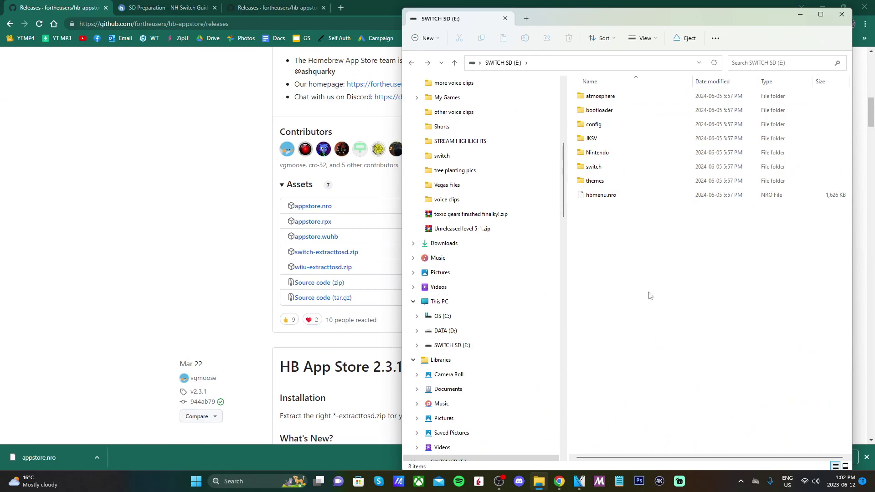
double_click(613, 171)
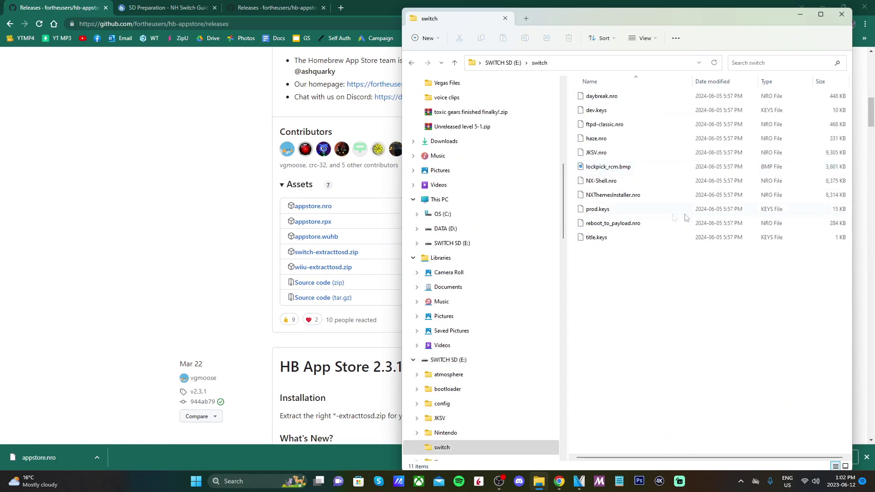
right_click(614, 310)
mouse_move(645, 360)
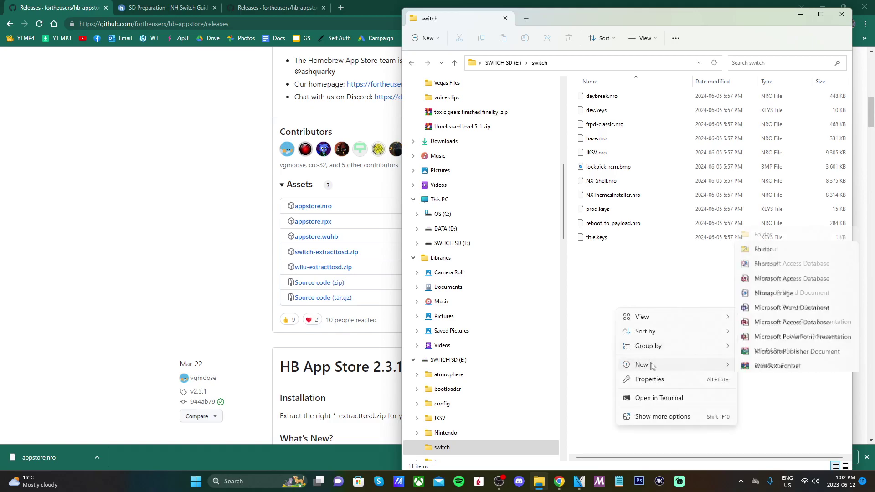
left_click(769, 188)
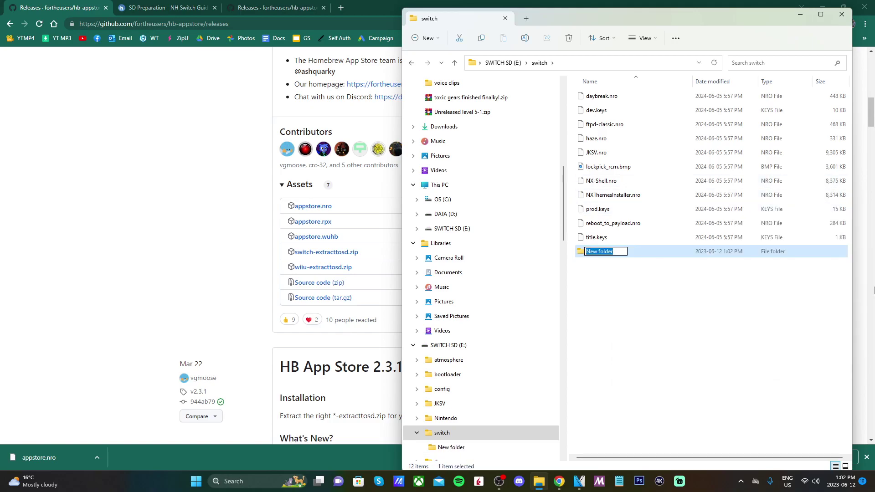
type("appstore")
key("Return")
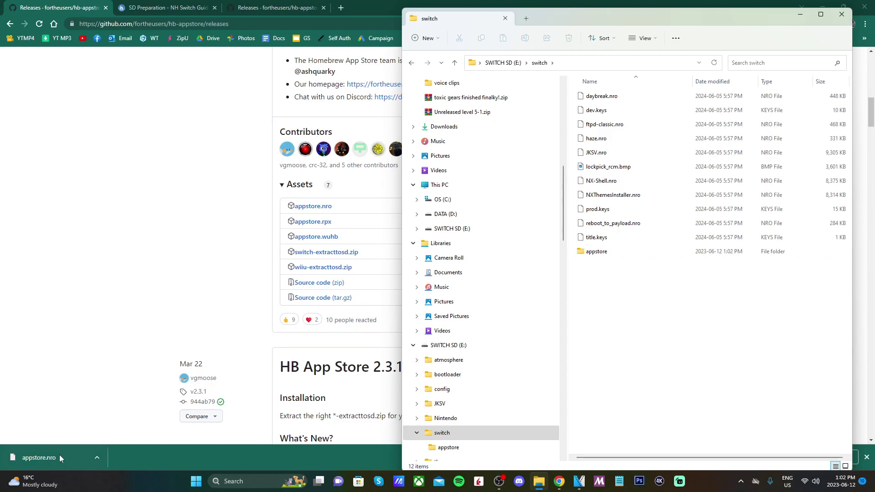
left_click_drag(39, 460, 622, 252)
double_click(606, 251)
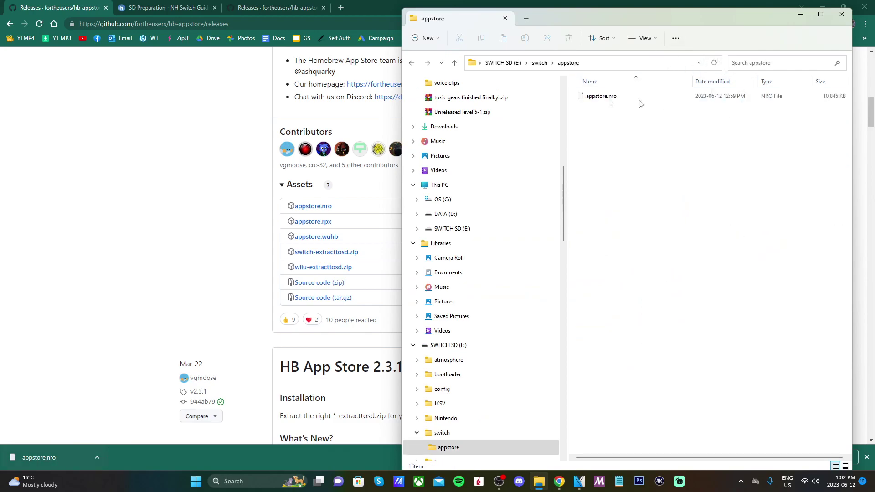
Step: Return to the SD card's root, eject the drive, and close the console's USB mass storage session
key("BackSpace")
key("BackSpace")
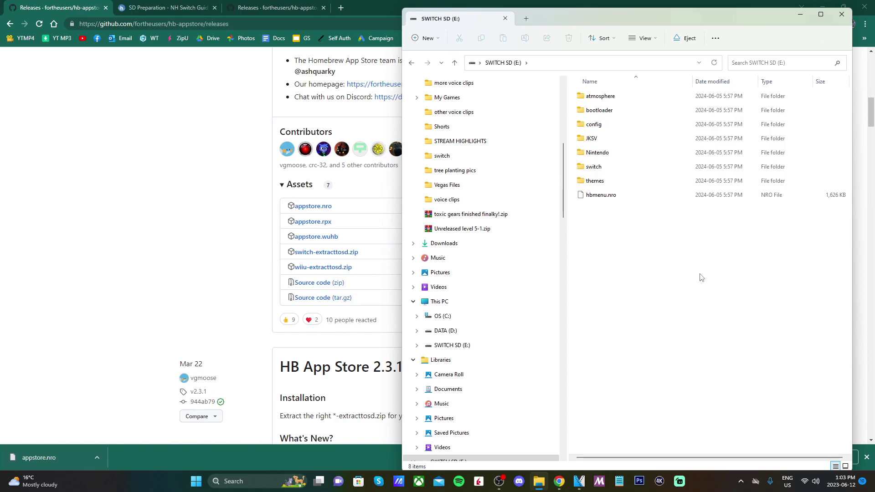
left_click(687, 39)
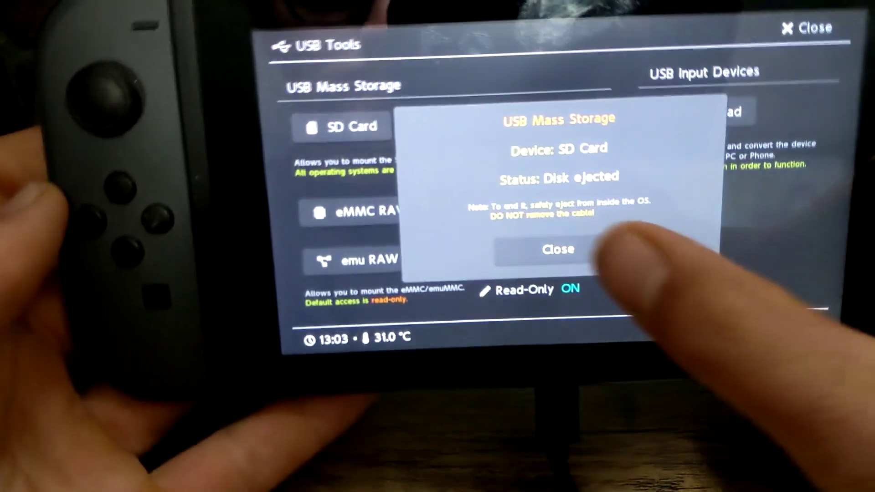
left_click(548, 232)
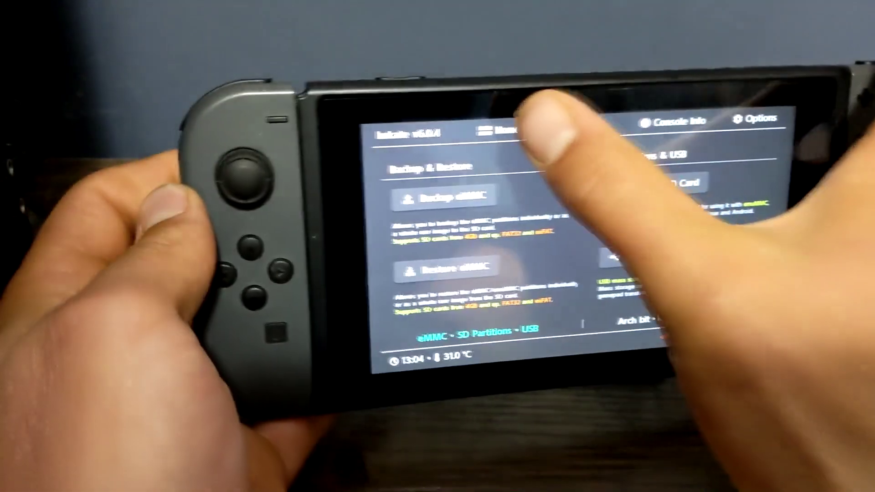
Step: Launch the custom firmware system entry from the console's bootloader and unlock the console
left_click(379, 133)
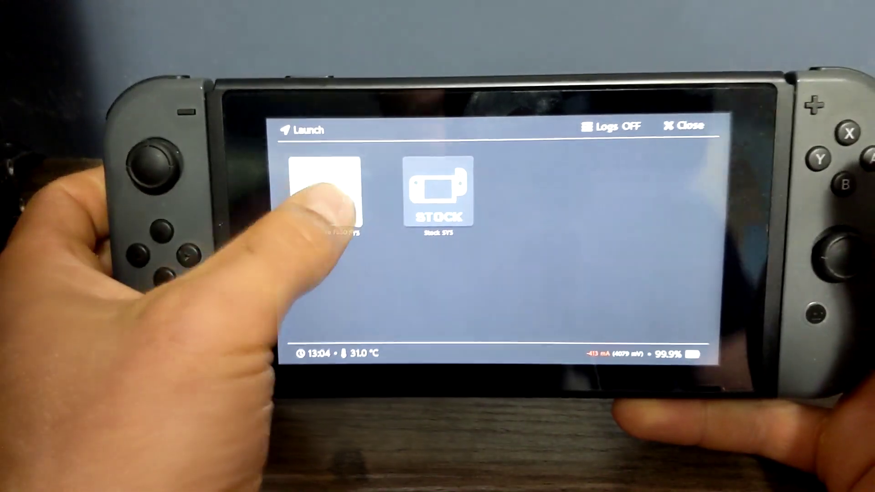
left_click(324, 192)
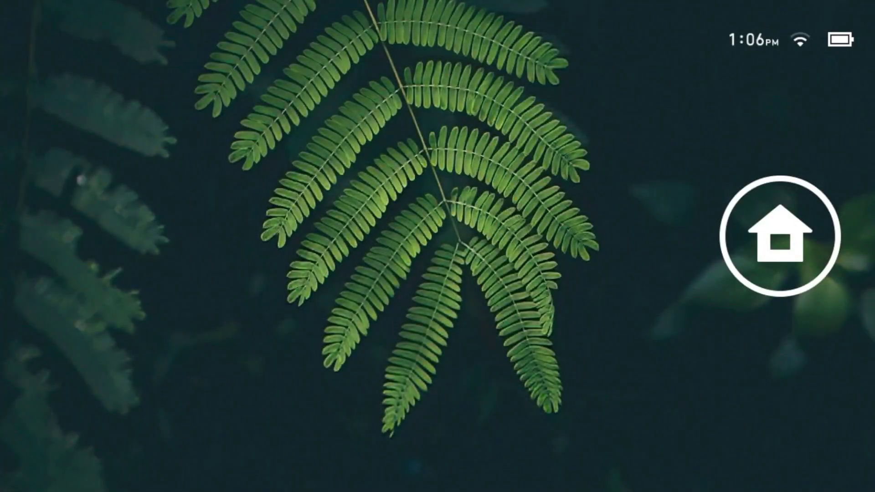
key("Home")
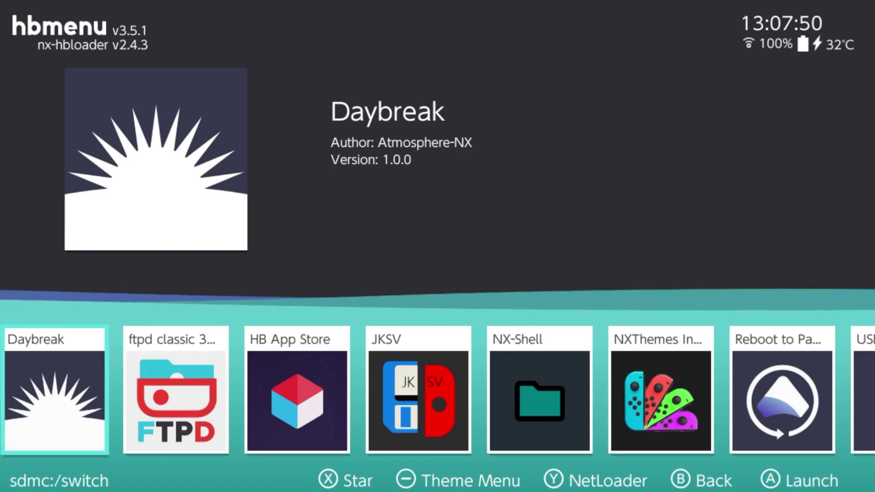
Step: Launch HB App Store from the homebrew menu
key("Right")
key("Right")
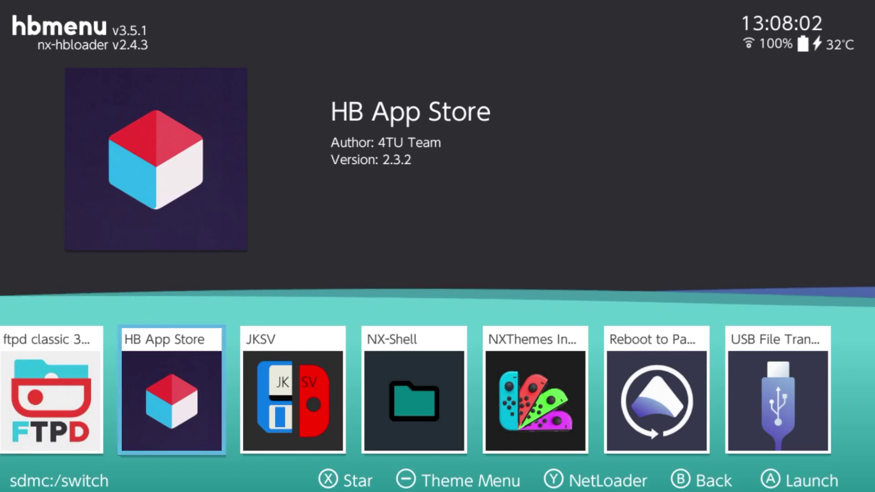
key("a")
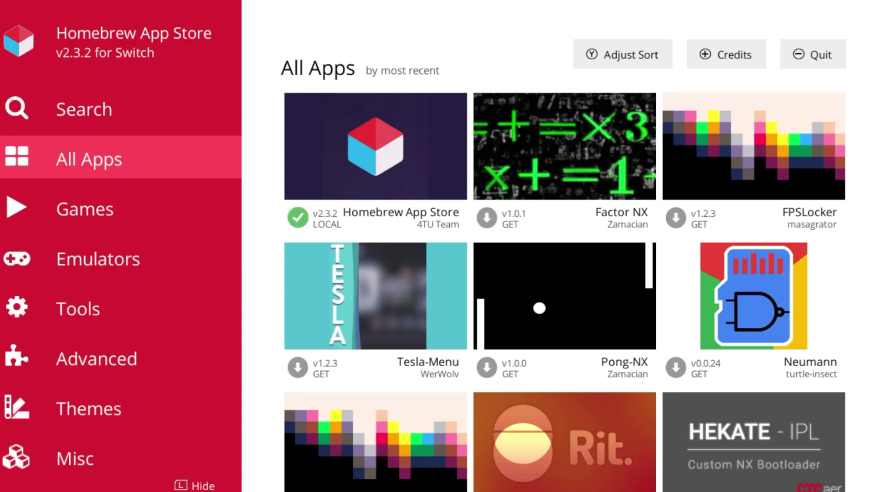
Step: Open the store's Games category and examine the available homebrew games down to Bricks-NX
key("Left")
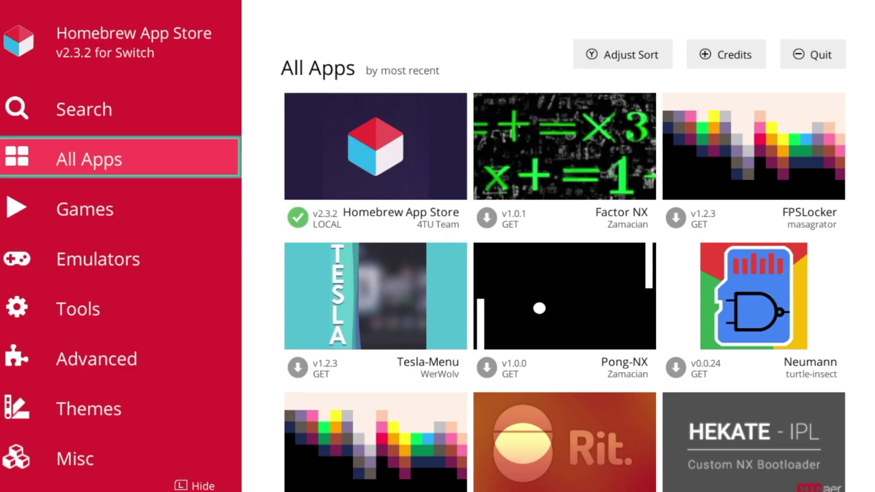
key("Down")
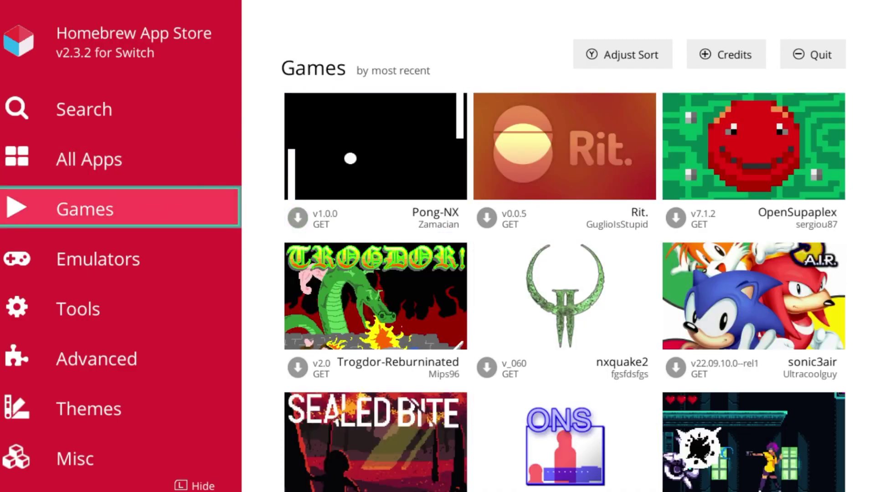
key("Right")
key("Down")
key("Down")
key("Down")
key("Down")
key("Down")
key("Down")
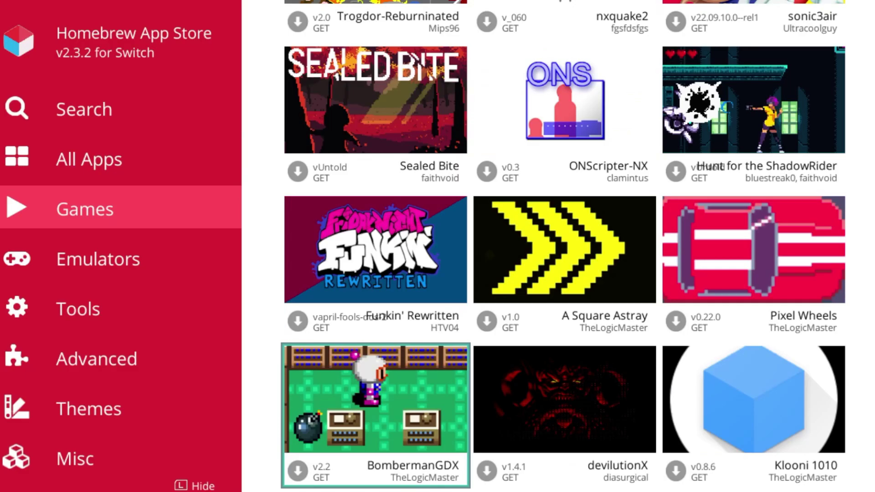
key("Down")
key("Down")
key("Down")
key("Down")
key("Down")
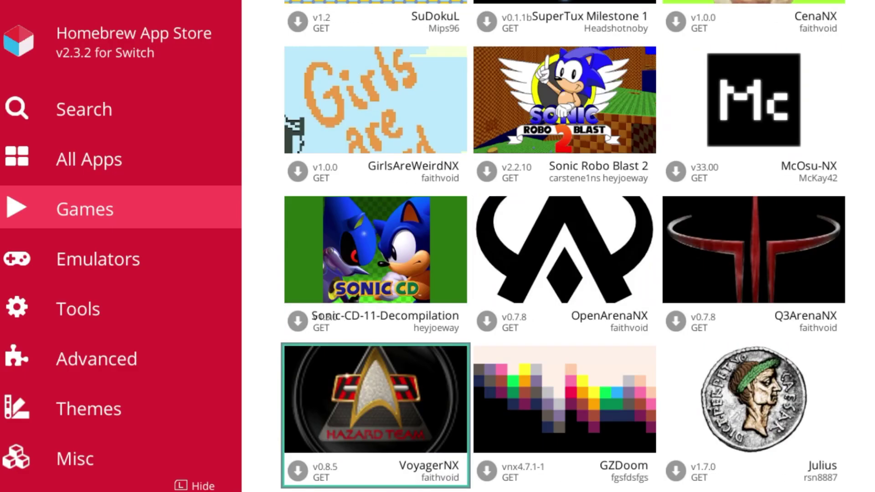
key("Down")
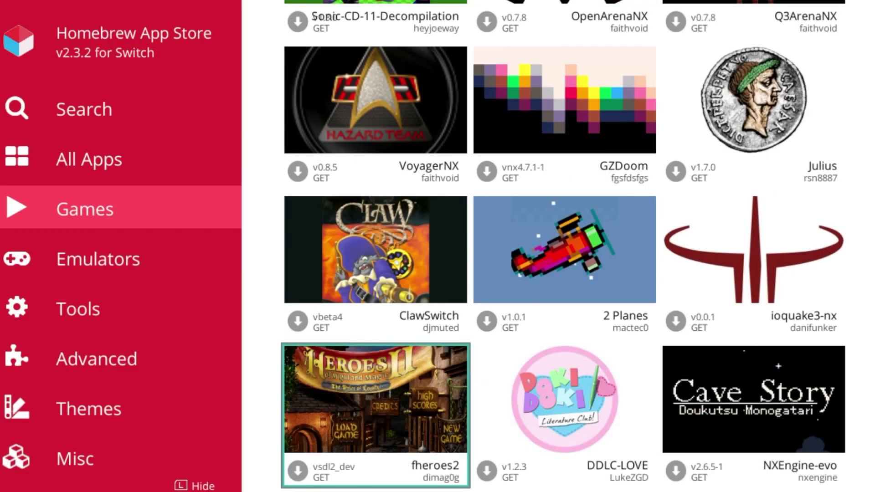
key("Down")
key("Down")
key("Down")
key("Down")
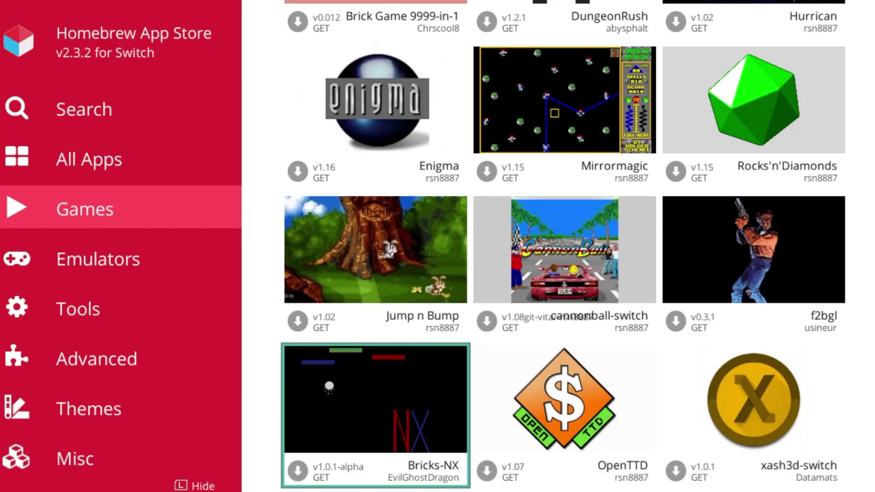
Step: Open the Emulators category and examine the available emulators beyond uae4all2
key("Left")
key("Down")
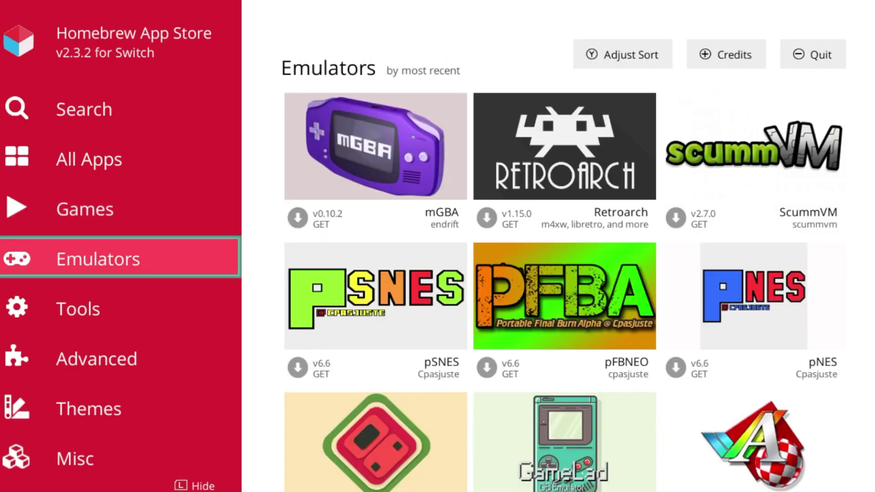
key("Right")
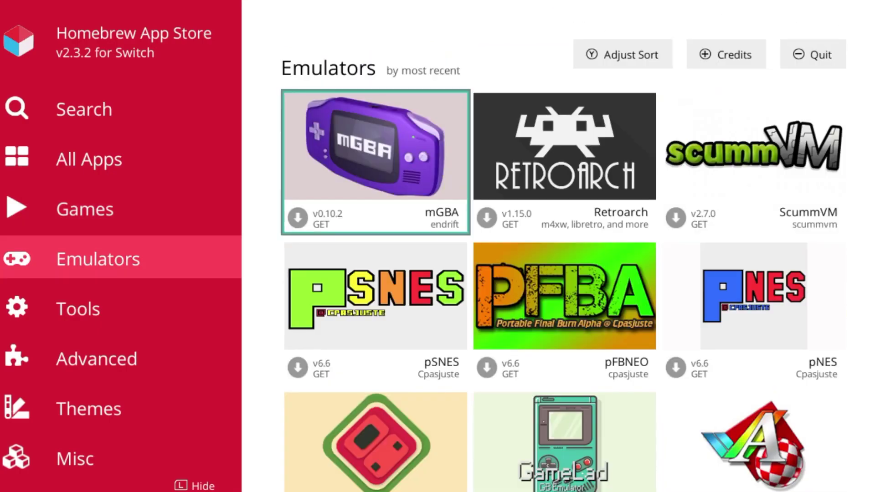
key("Right")
key("Down")
key("Right")
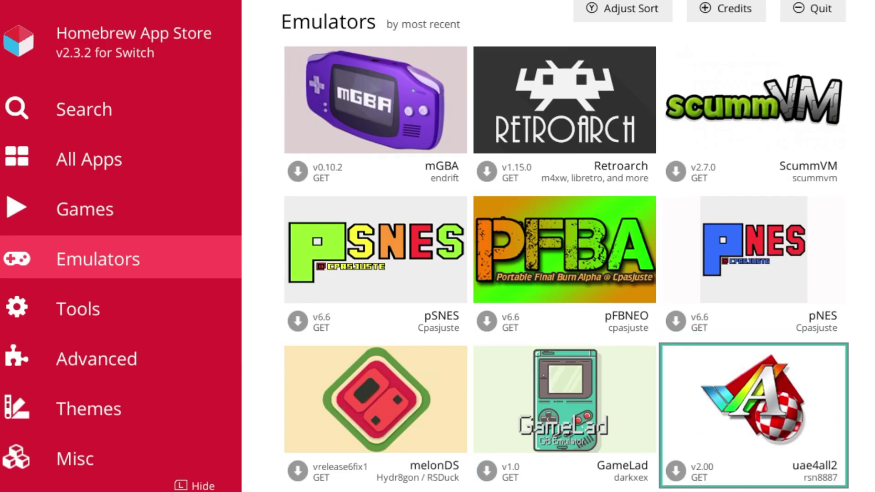
key("Down")
key("Down")
key("Down")
key("Down")
key("Down")
key("Down")
key("Down")
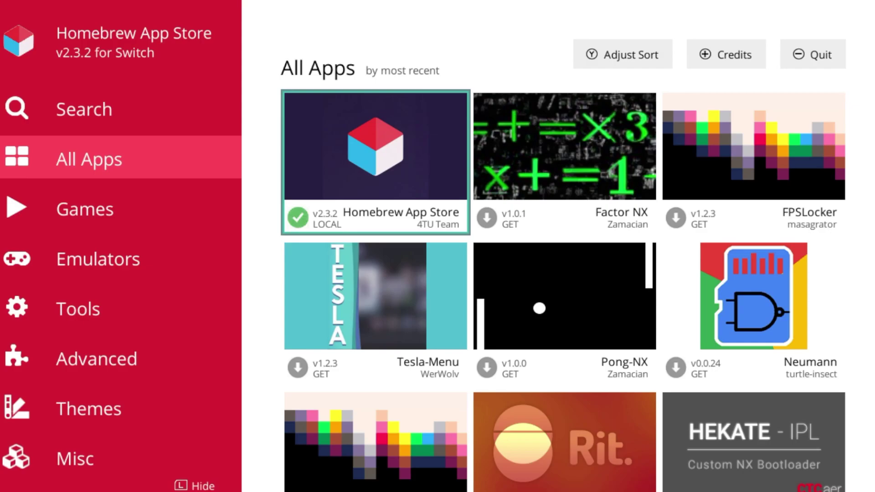
Step: Look through the newest entries in the All Apps listing, from Tesla-Menu onward
key("Down")
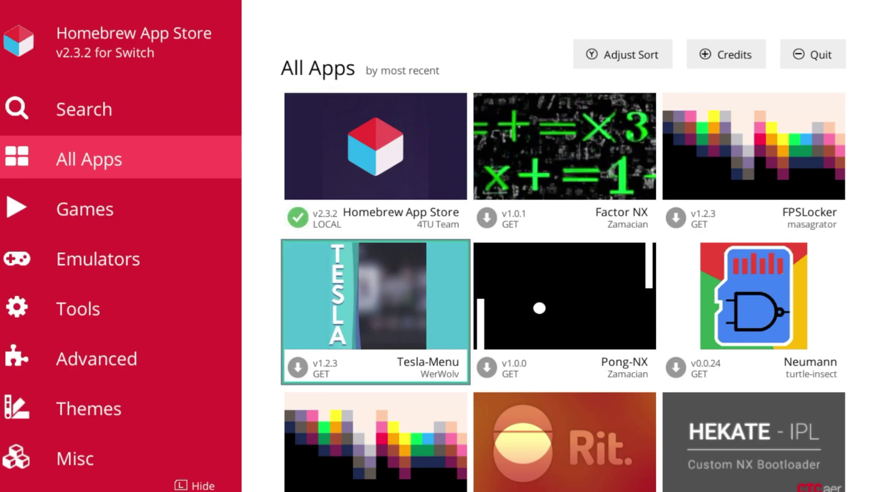
key("Down")
key("Down")
key("Down")
Step: Open the Games category and look through its games down to fheroes2
key("Left")
key("Down")
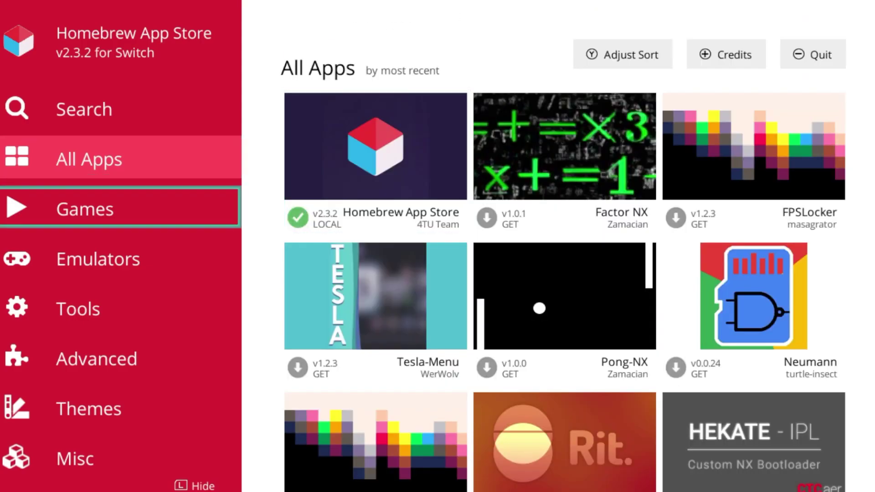
key("Down")
key("Up")
key("Right")
key("Down")
key("Down")
key("Down")
key("Down")
key("Down")
key("Down")
key("Down")
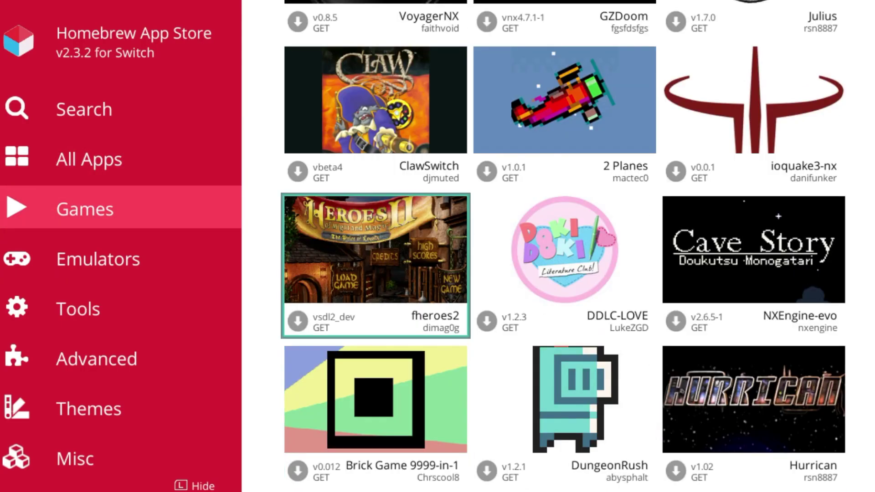
Step: Open the details of the game 2 Planes by mactec0 and download it
key("Up")
key("Up")
key("Right")
key("Down")
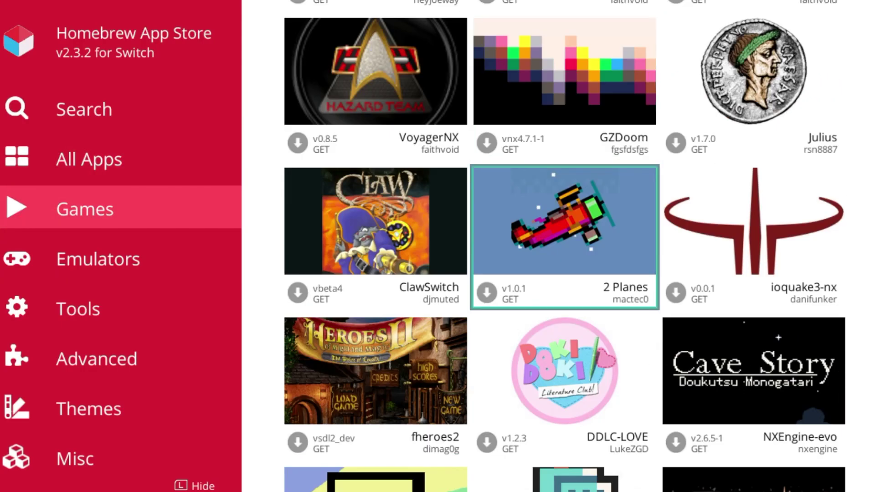
key("Return")
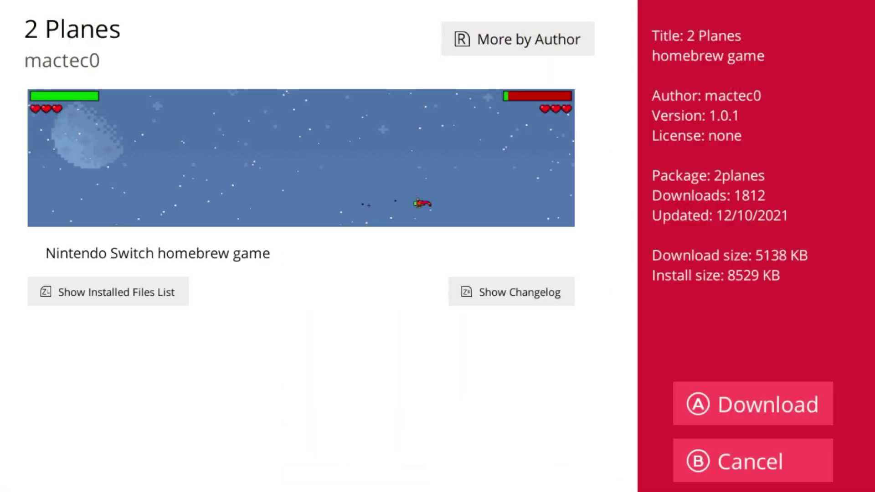
key("Return")
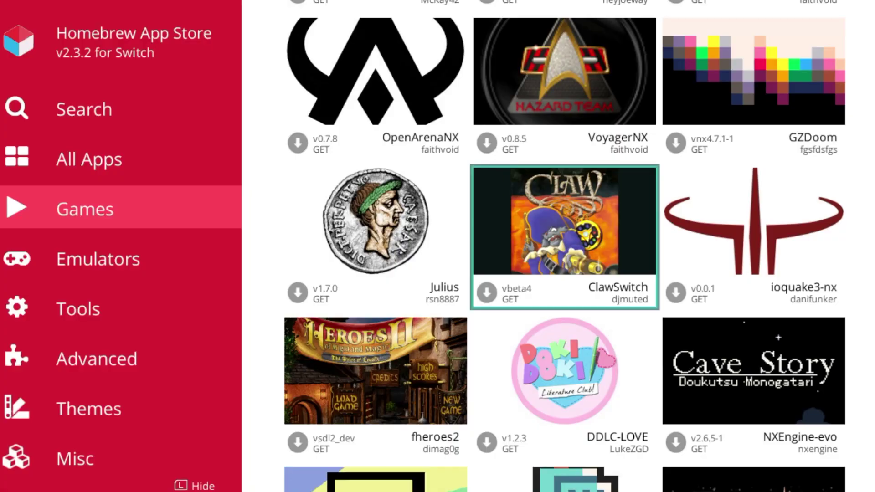
Step: Return to the start of the Games list and view the details of the installed 2 Planes game
key("Left")
key("Up")
key("Up")
key("Up")
key("Up")
key("Up")
key("Up")
key("Up")
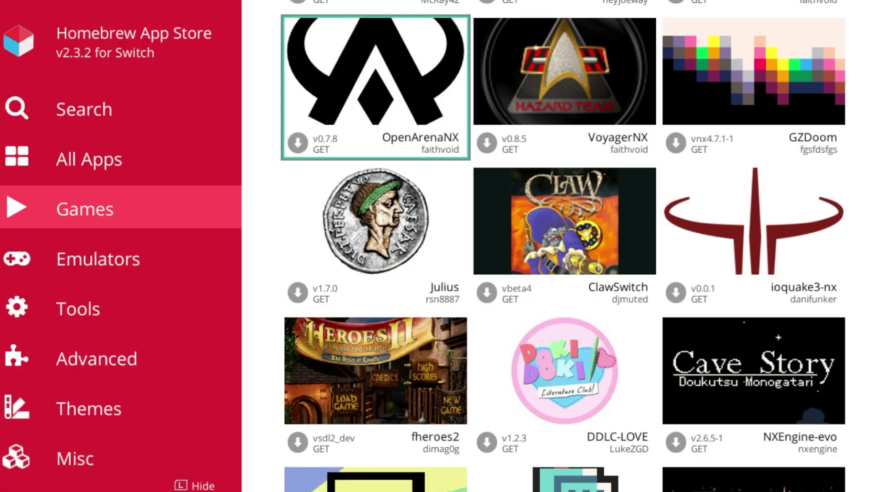
key("Up")
key("Up")
key("Up")
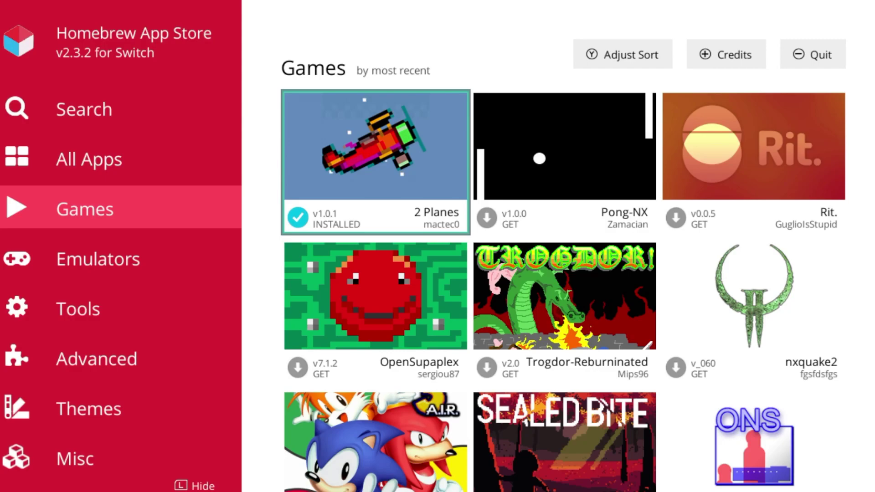
key("Return")
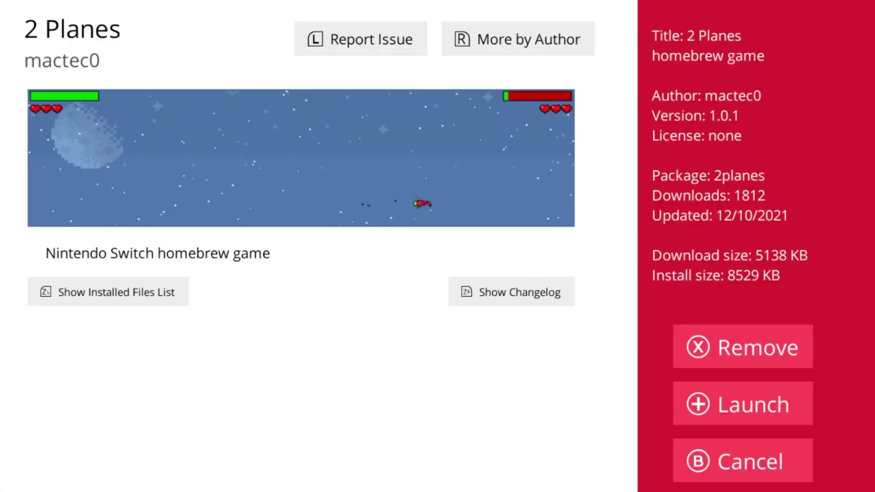
key("Escape")
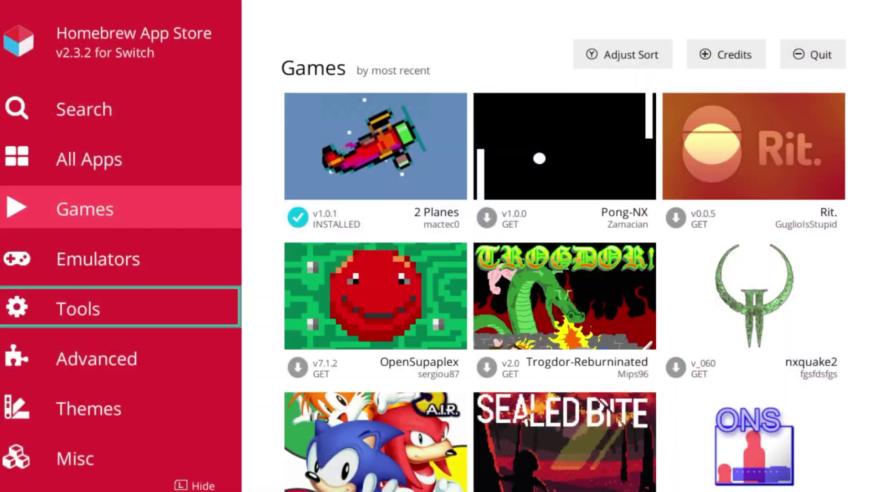
Step: Open the Tools category and examine the listed tools down to AmiiboGenerator
key("Return")
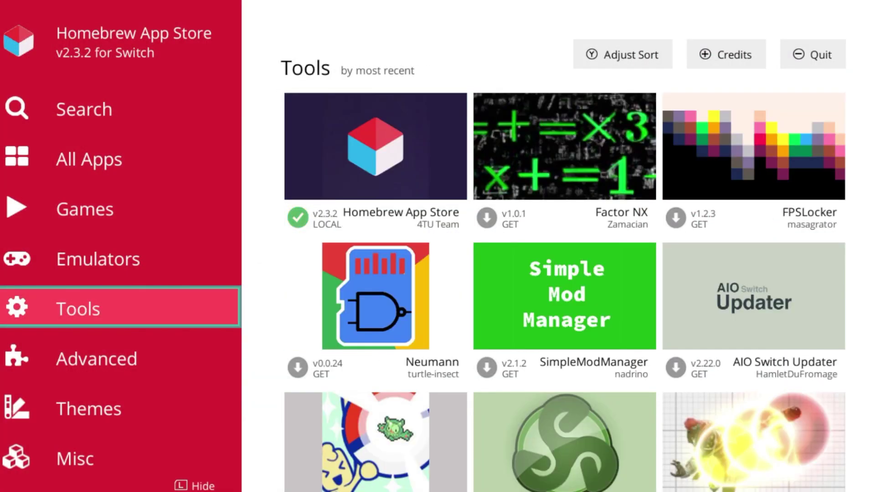
key("Right")
key("Right")
key("Down")
key("Left")
key("Down")
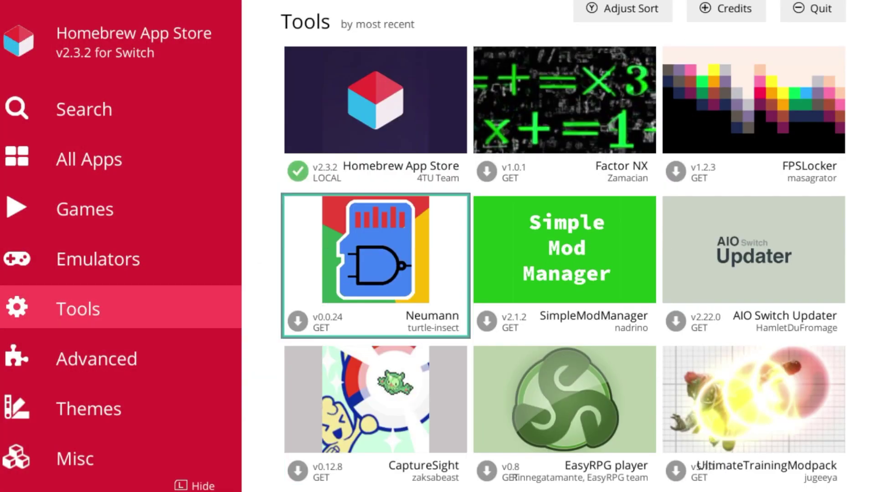
key("Down")
key("Down")
key("Down")
key("Down")
key("Up")
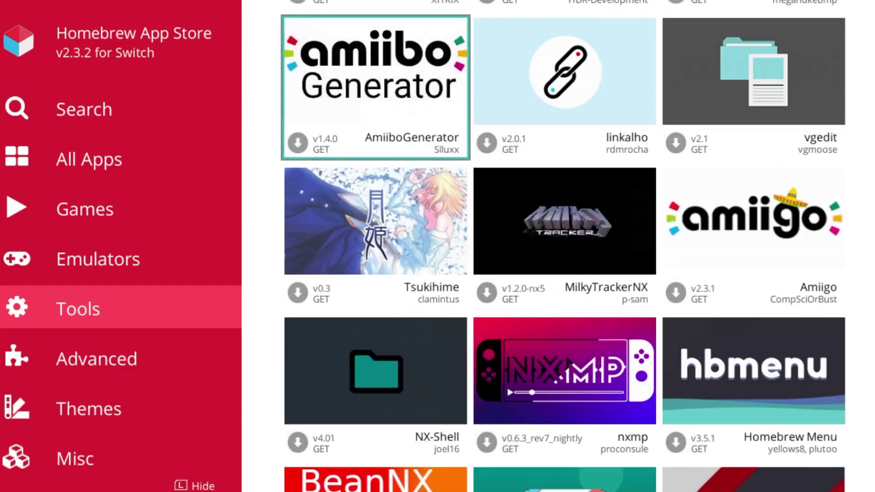
Step: Examine more of the Tools list, past nxdumptool and down to Avatool
key("Down")
key("Down")
key("Down")
key("Up")
key("Right")
key("Right")
key("Down")
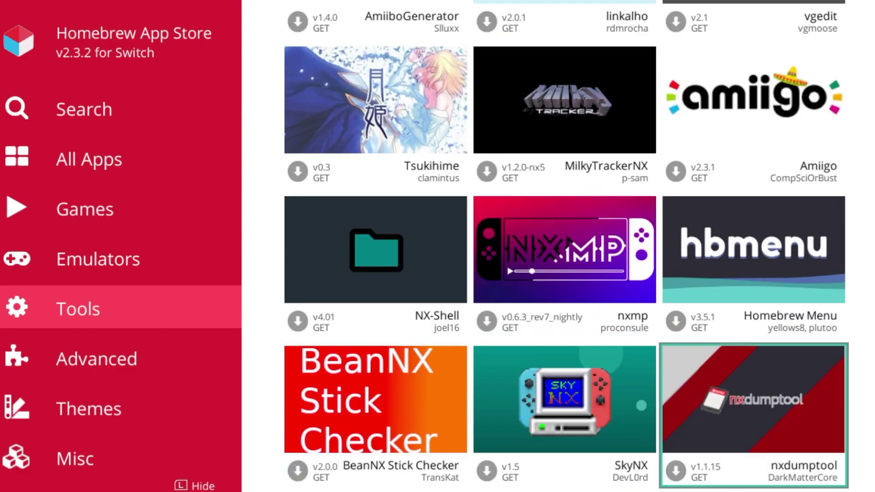
key("Down")
key("Up")
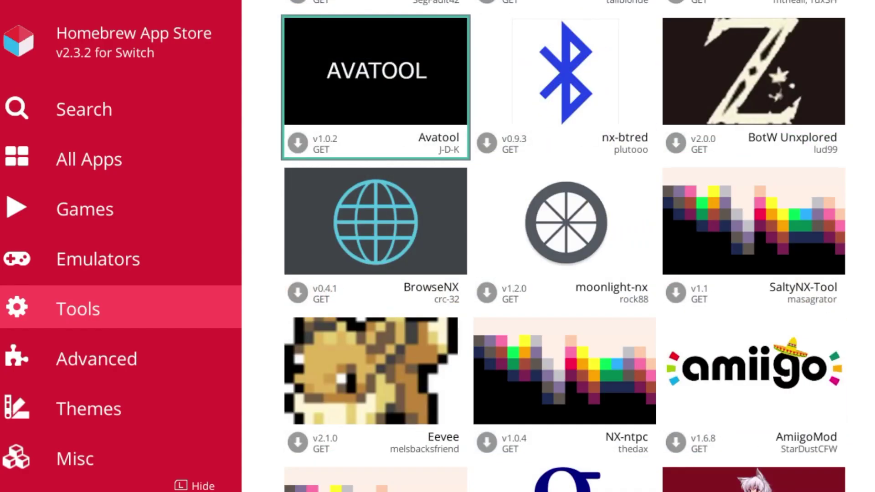
Step: Go back up the Tools list to Checkpoint and view the save manager's details
key("Up")
key("Up")
key("Up")
key("Up")
key("Up")
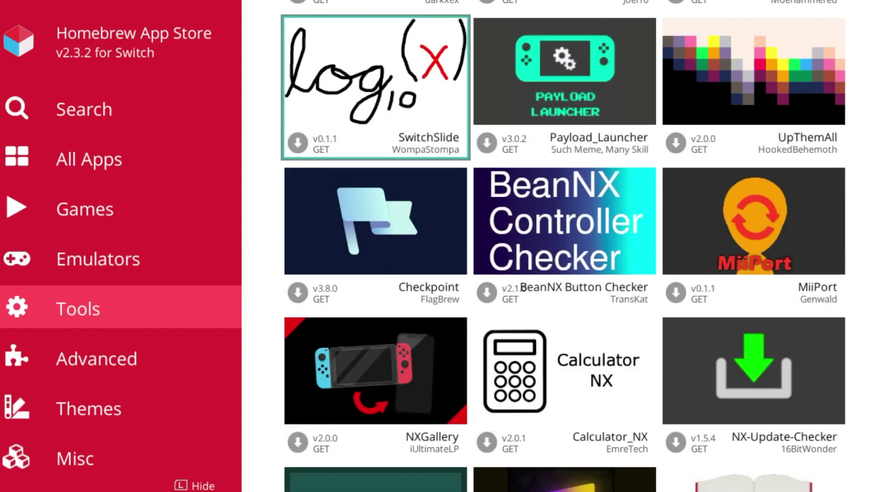
key("Down")
key("Return")
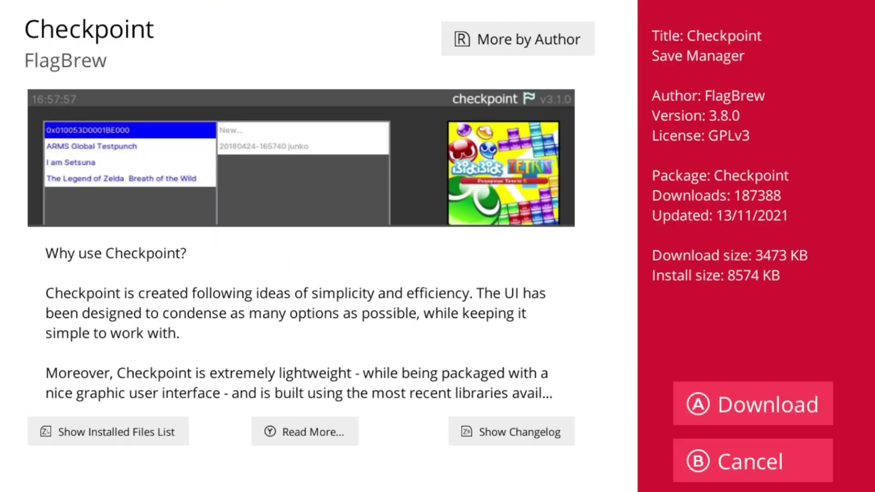
key("Escape")
Step: Open the details of Pong-NX from the All Apps listing and download the game
key("Down")
key("Up")
key("Down")
key("Right")
key("Right")
key("Return")
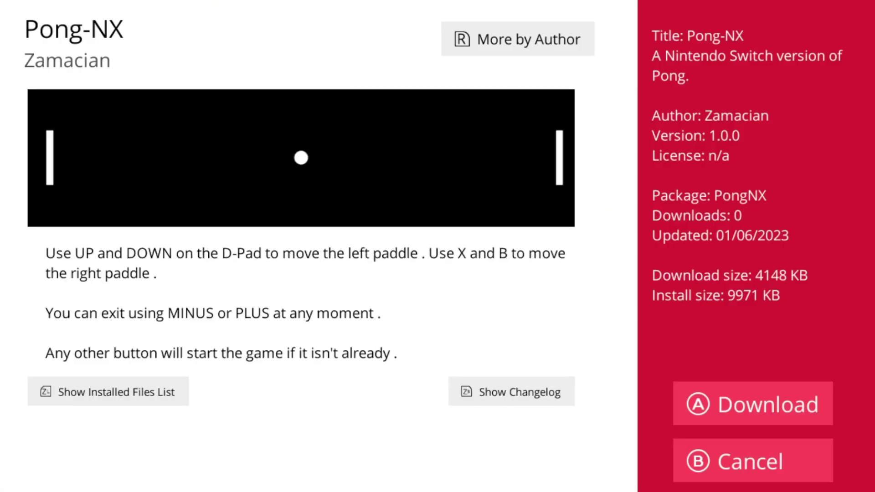
key("Return")
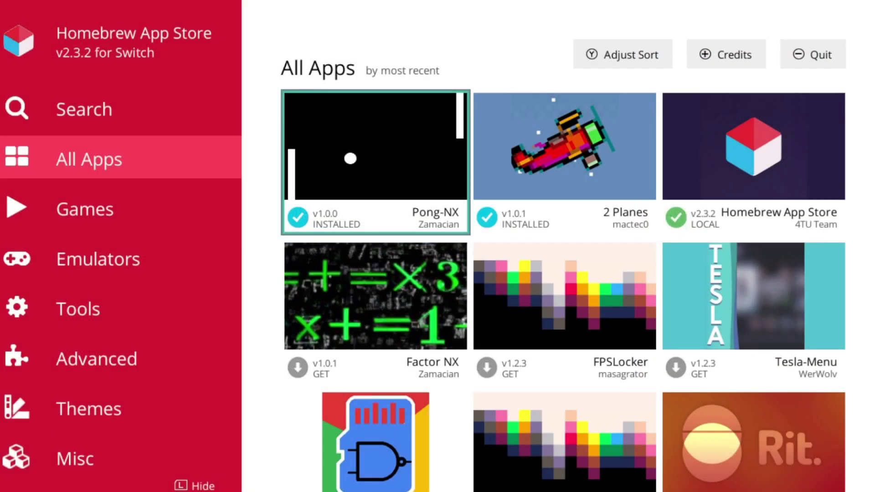
Step: Remove the installed 2 Planes game from the console through its details page
key("Right")
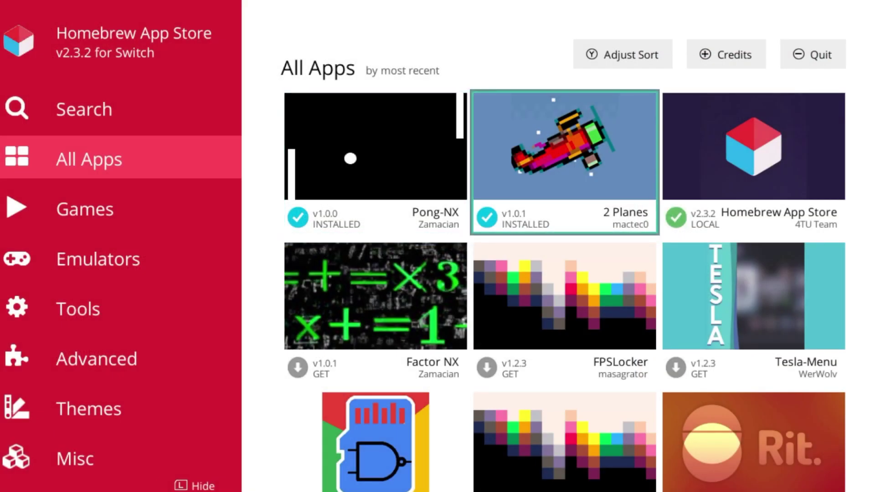
key("Return")
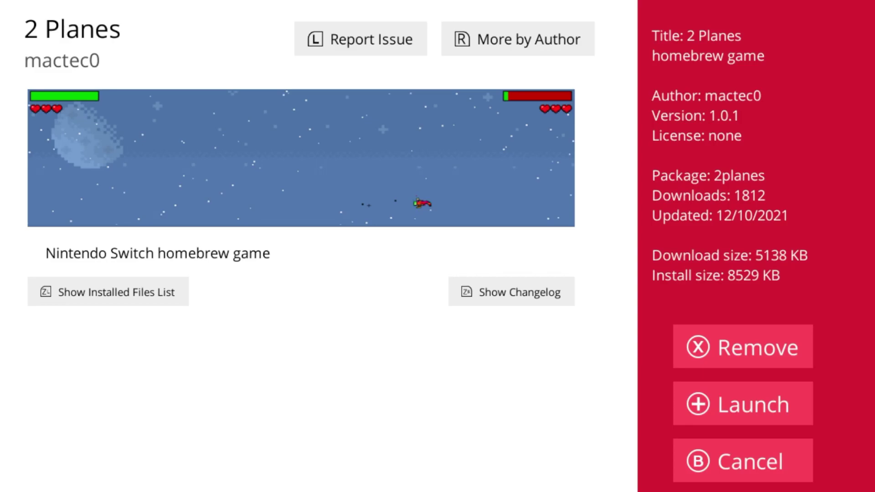
key("Return")
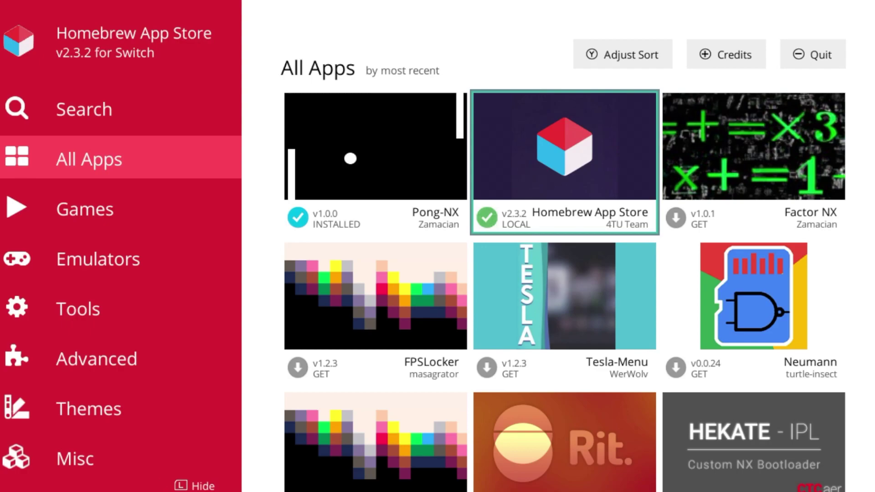
Step: Exit the store to the homebrew menu and select the installed Pong game
key("Right")
key("Left")
key("Left")
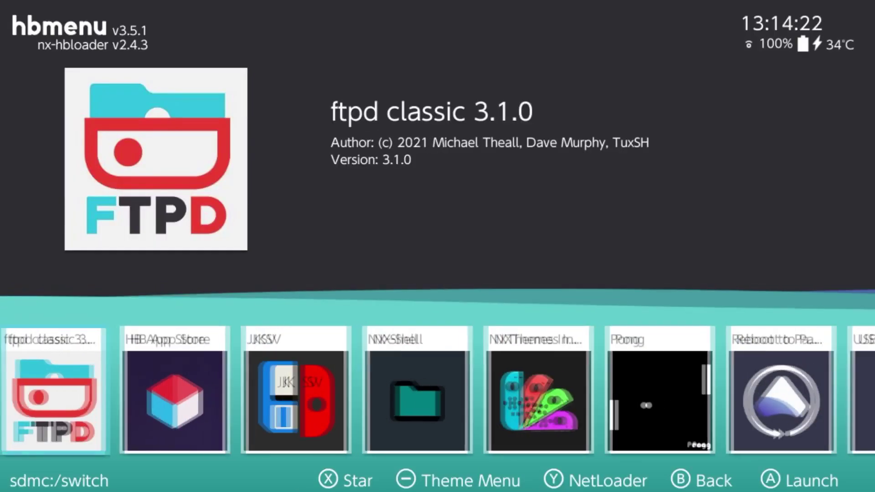
key("Right")
key("Right")
key("Right")
key("Right")
key("Right")
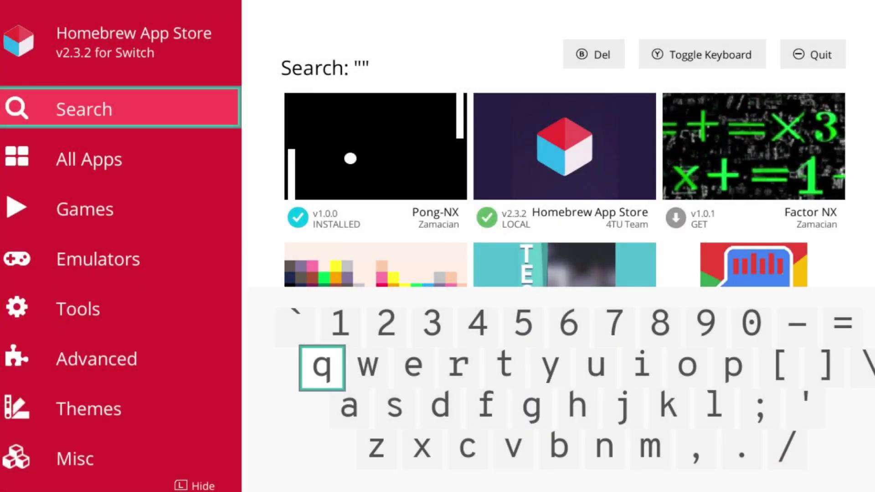
Step: Search the Homebrew App Store for "nxd" using the on-screen keyboard
key("Down")
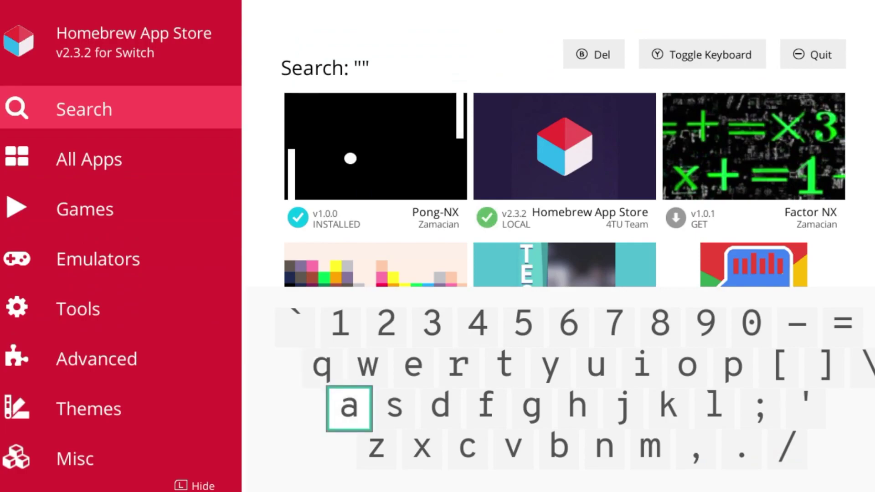
key("Up")
key("Up")
key("Down")
key("Down")
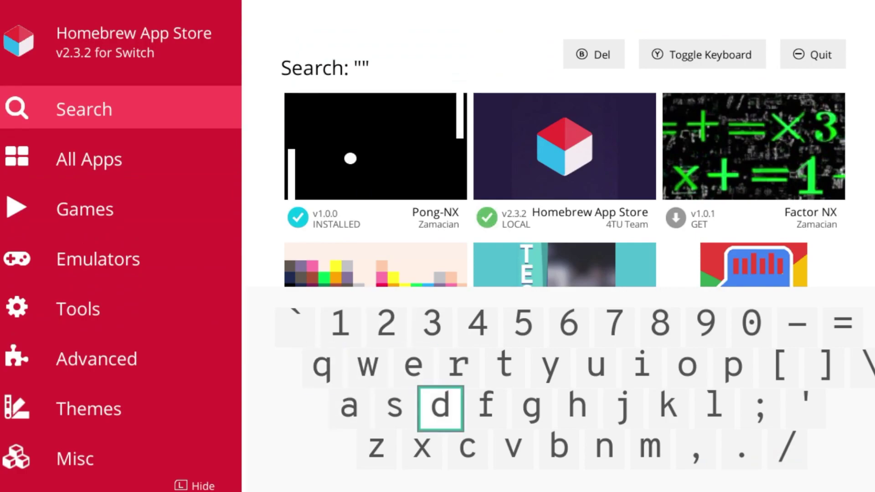
key("Right")
key("Right")
key("Right")
key("Down")
key("Right")
key("Left")
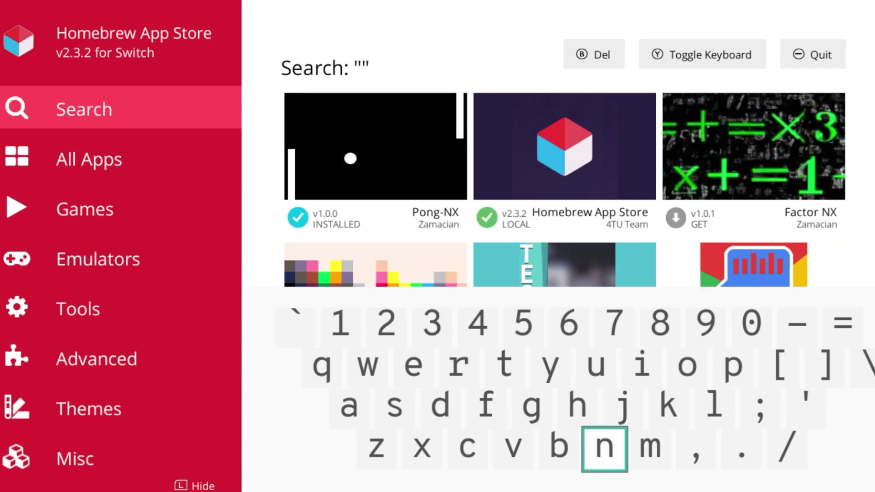
key("Return")
key("Up")
key("Left")
key("Left")
key("Left")
type("xd")
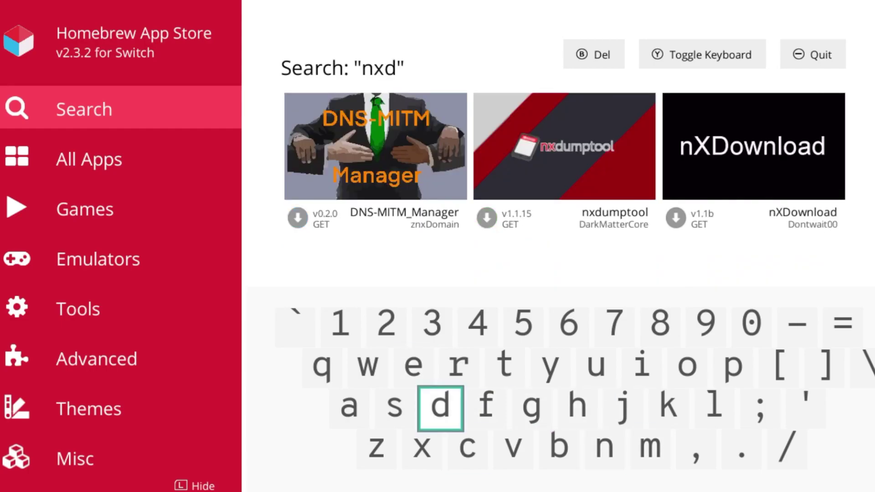
Step: Hide the on-screen keyboard, view the nxdumptool result's details, and return to the All Apps listing
type("y")
key("Right")
key("Return")
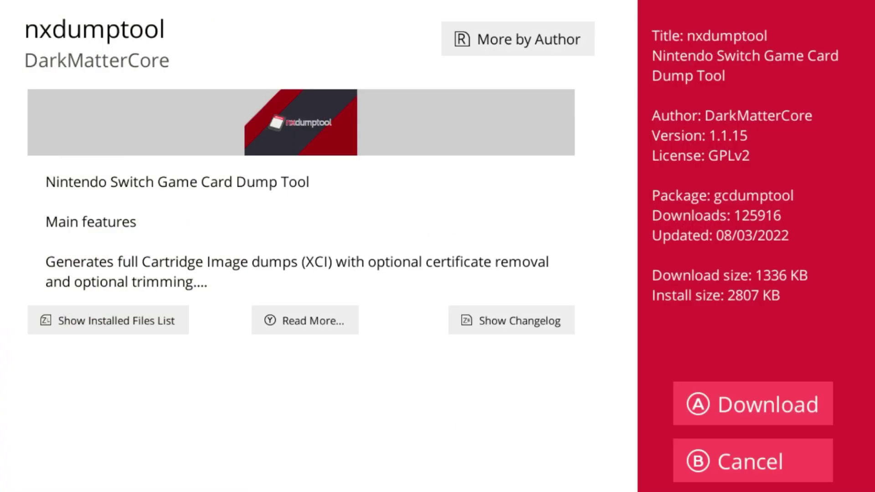
key("Escape")
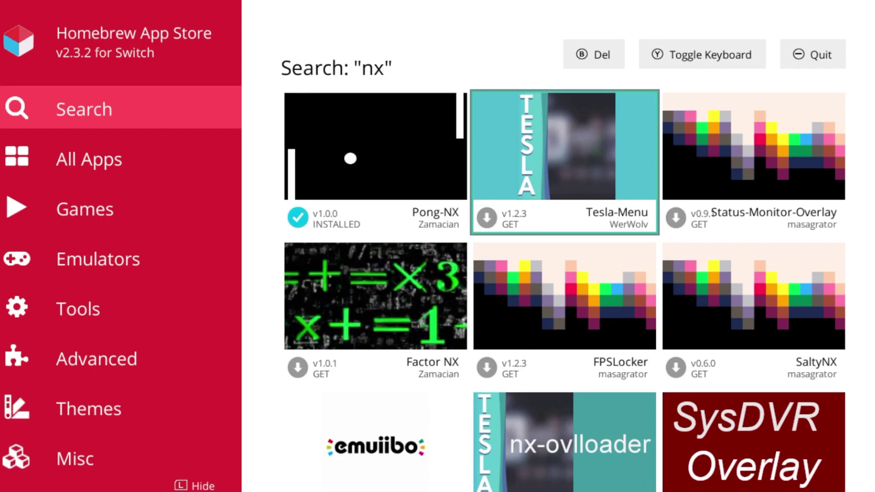
left_click(120, 157)
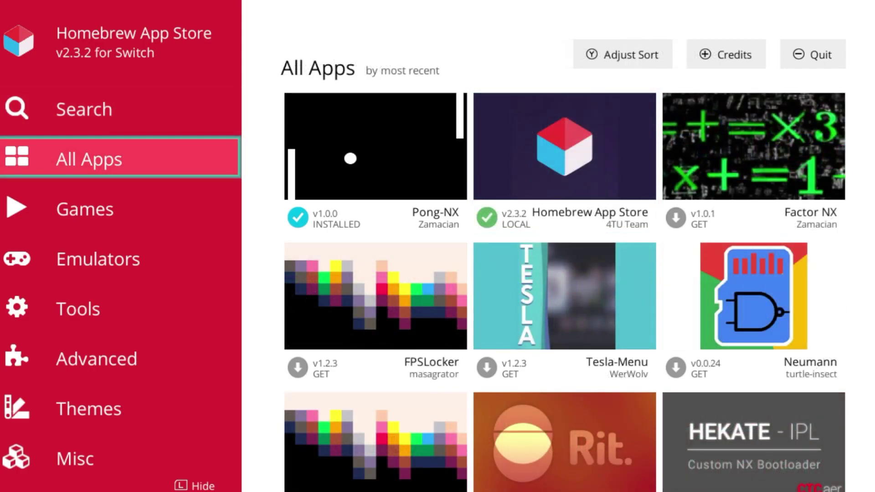